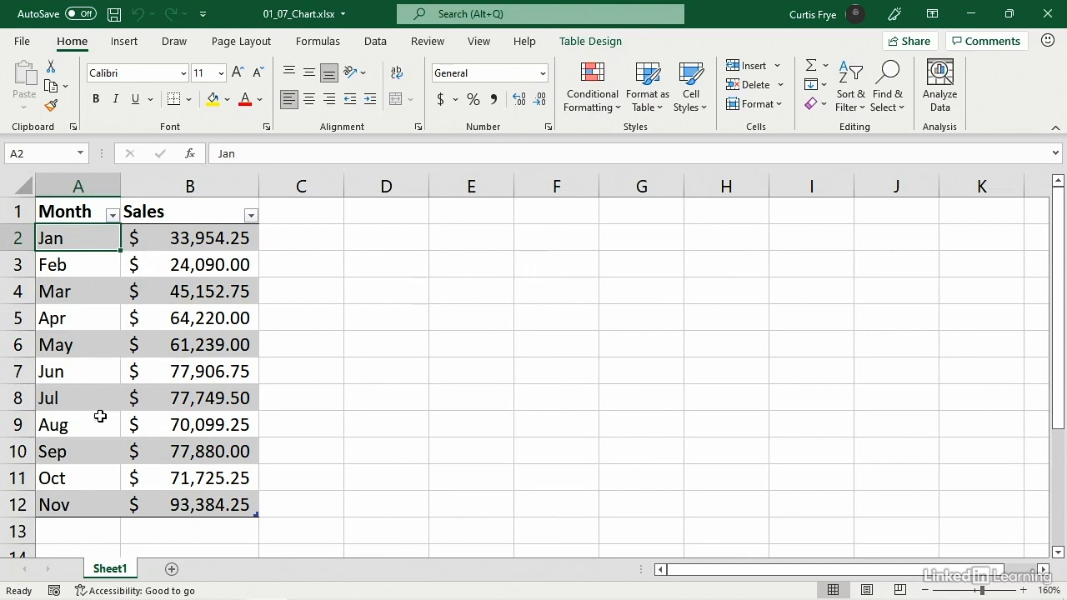
- Insert a basic 2-D line chart based on the Month and Sales table
click(91, 496)
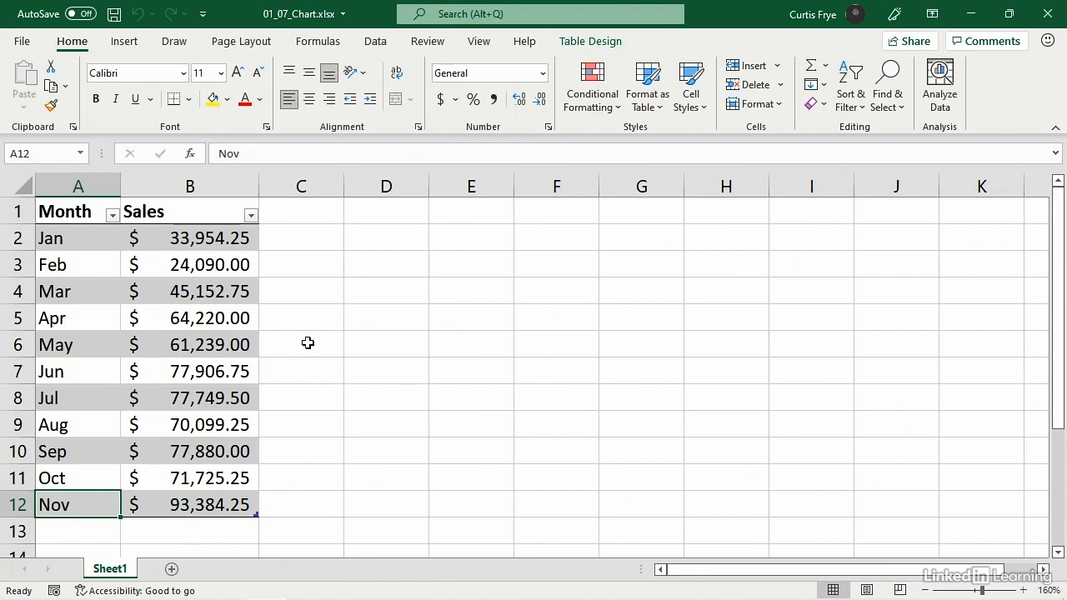
click(215, 317)
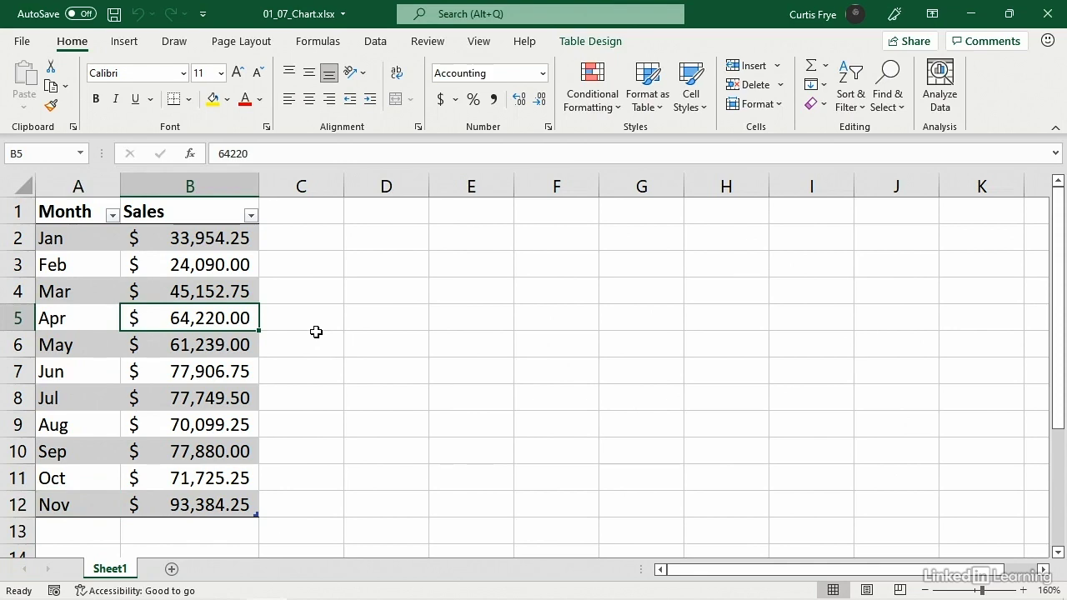
click(127, 42)
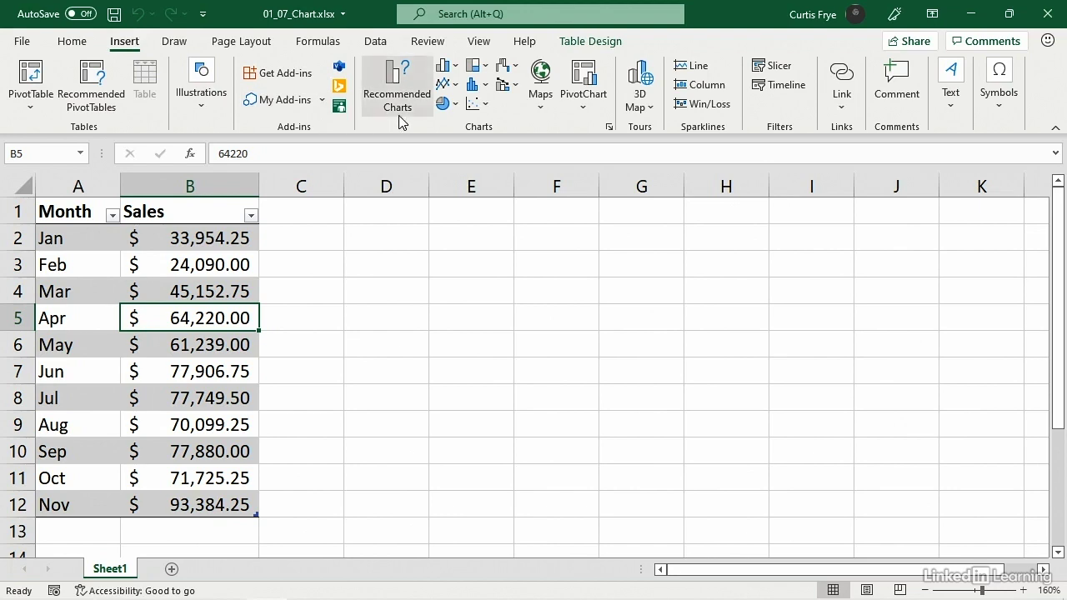
click(455, 87)
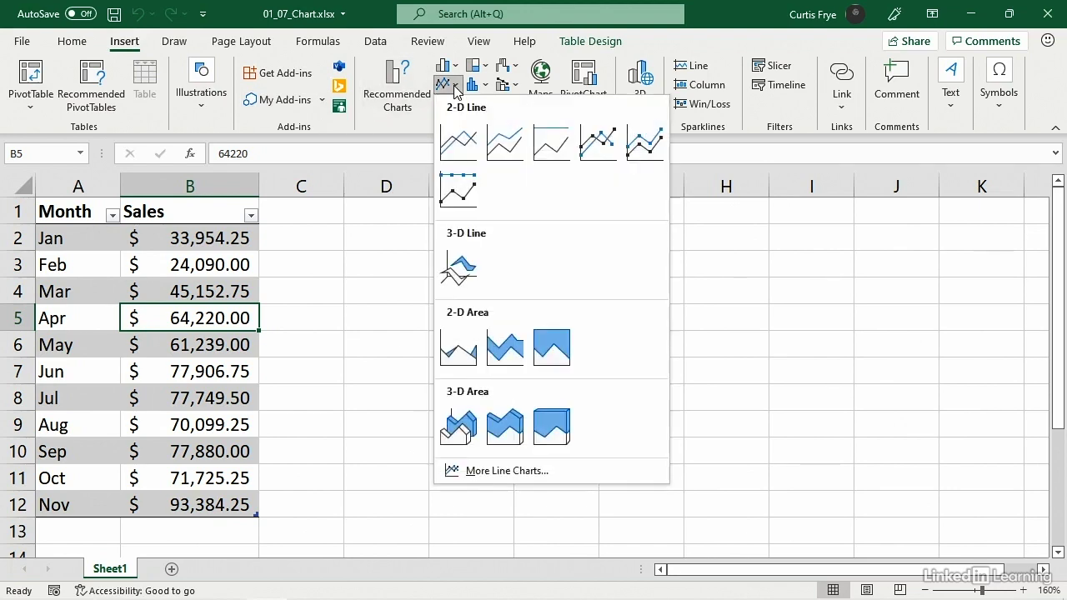
click(461, 142)
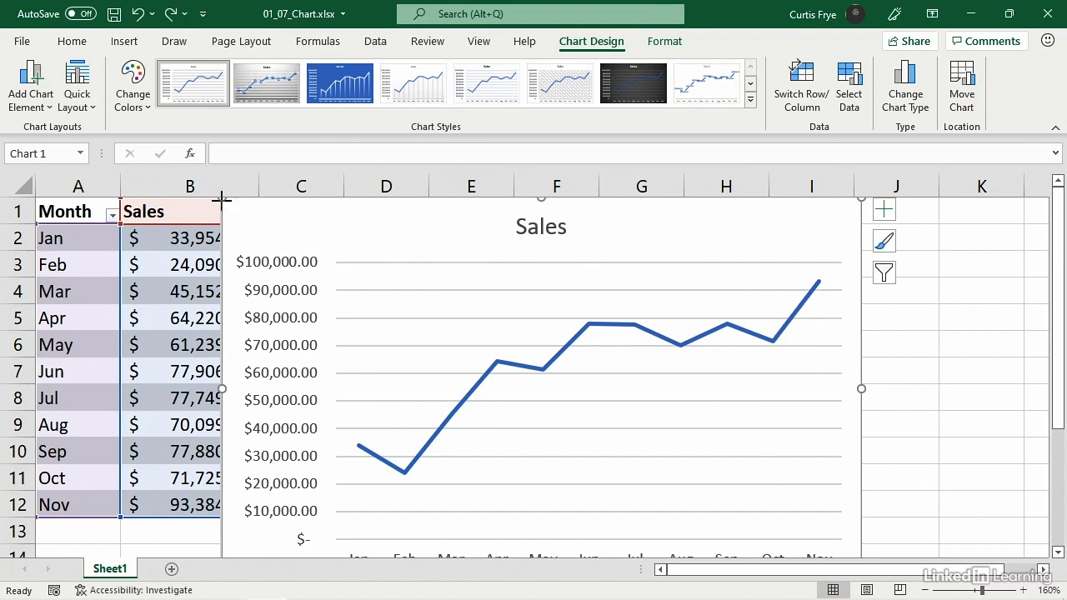
- Shrink the line chart so it clears the table and covers columns E to I, and remove its chart title
drag(222, 203, 393, 247)
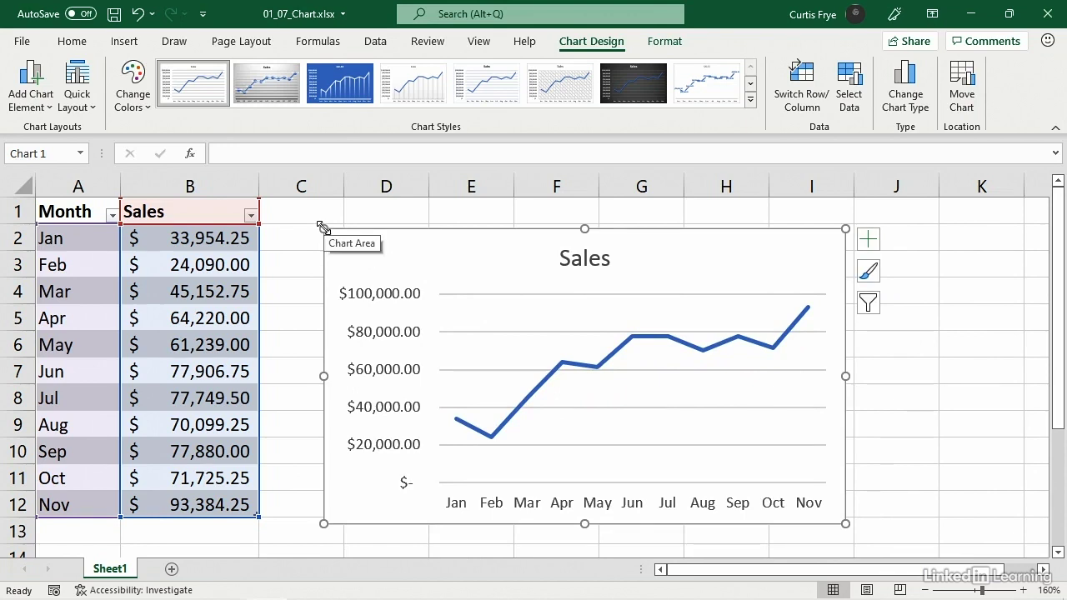
drag(323, 228, 431, 324)
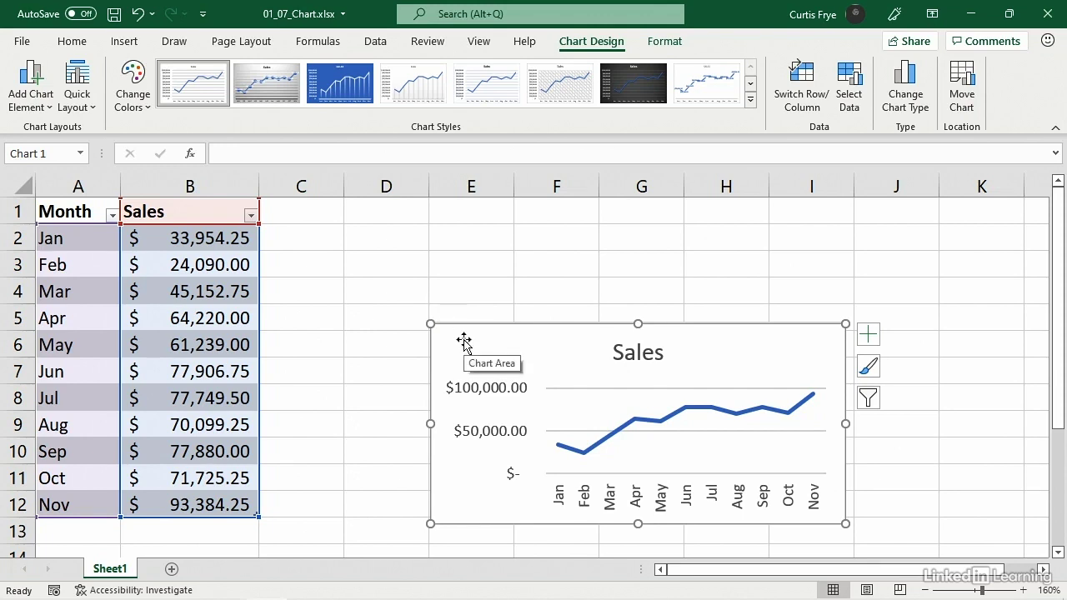
click(869, 335)
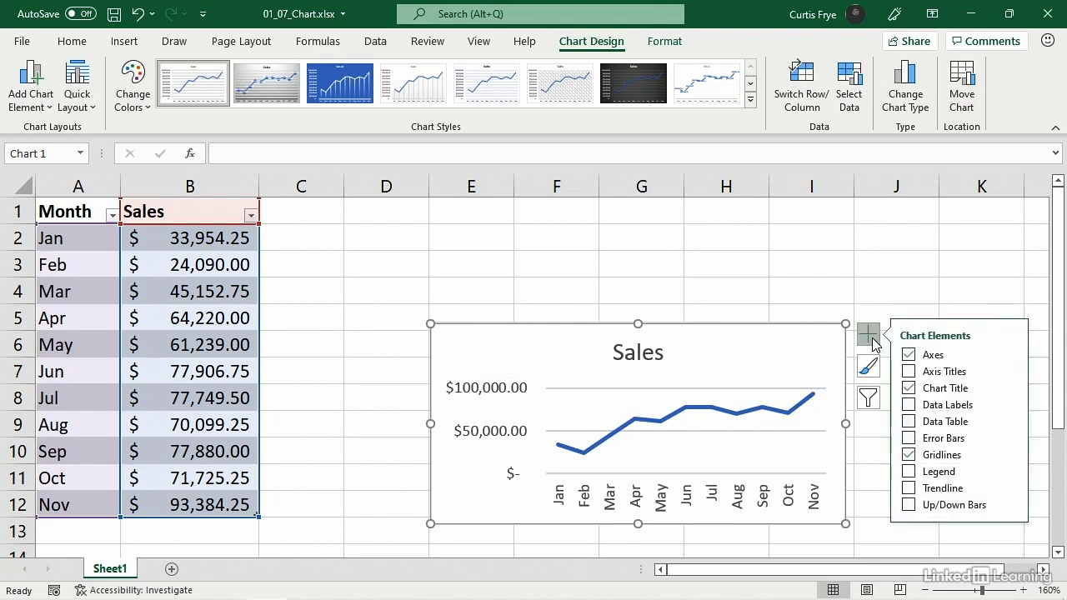
click(909, 389)
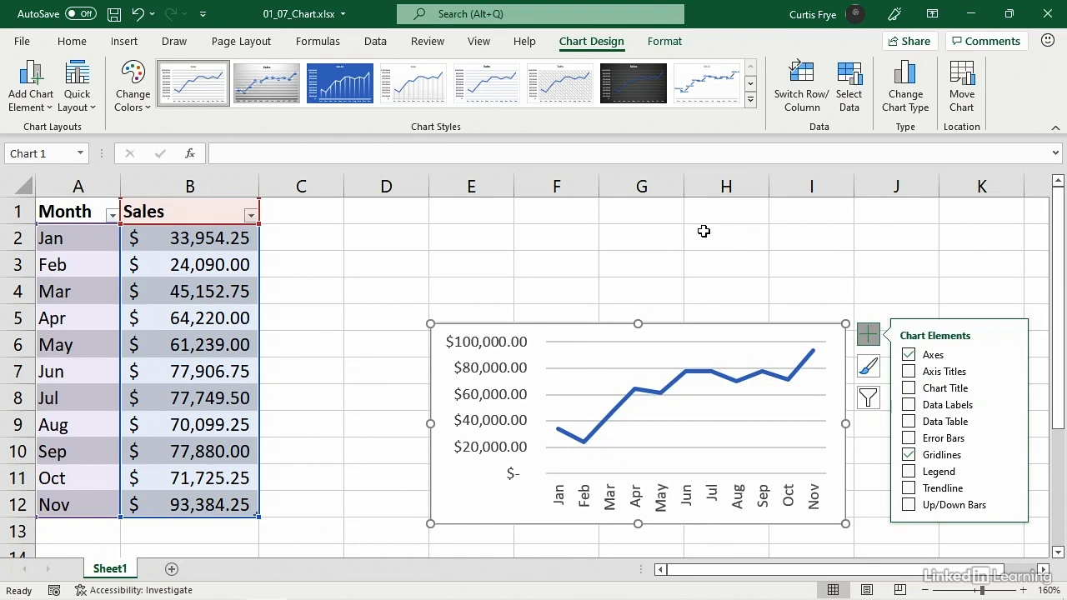
- Set the font size of the chart's vertical value axis labels to 6
right_click(491, 376)
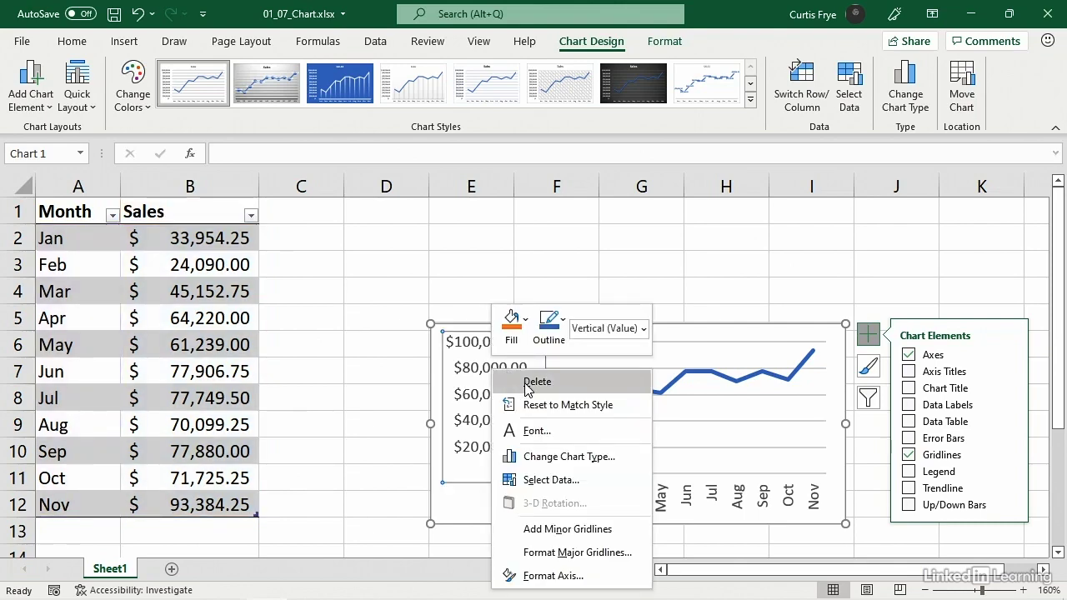
click(537, 431)
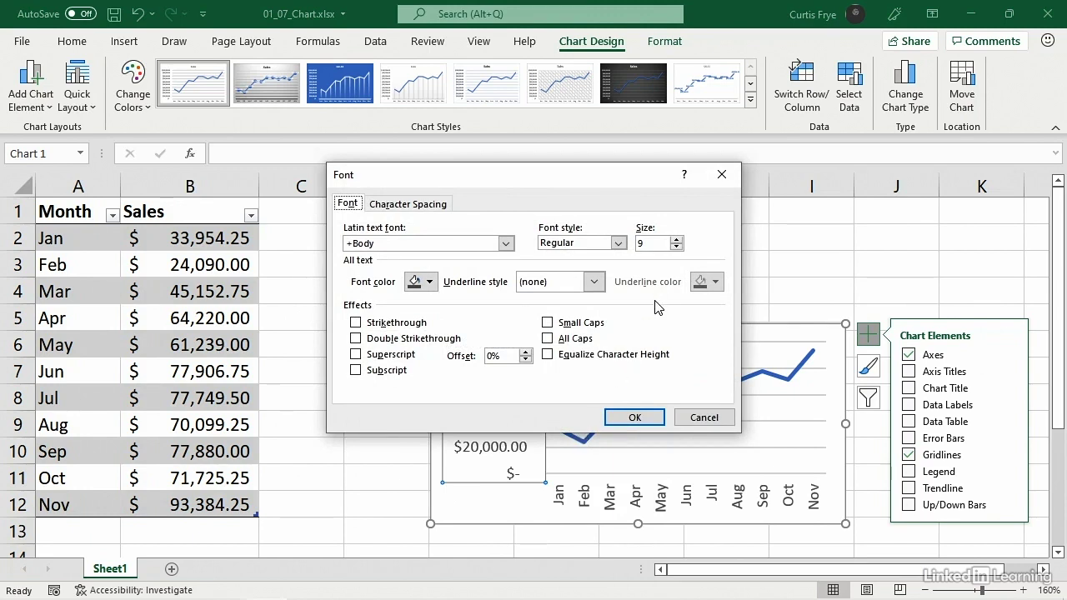
click(676, 247)
text(6)
click(652, 420)
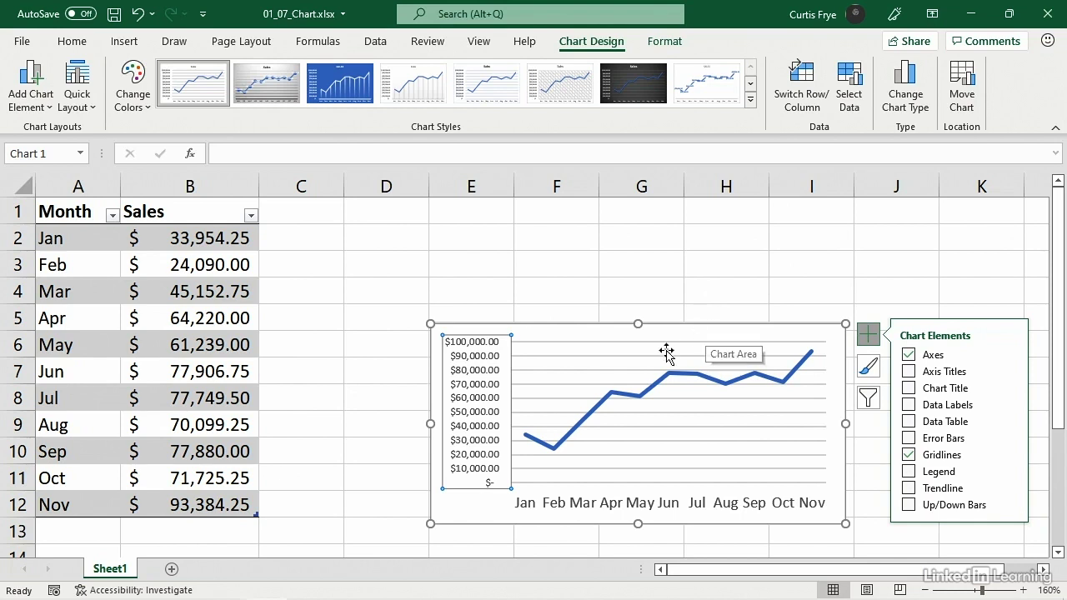
- Set the font size of the chart's horizontal month axis labels to 6
right_click(732, 508)
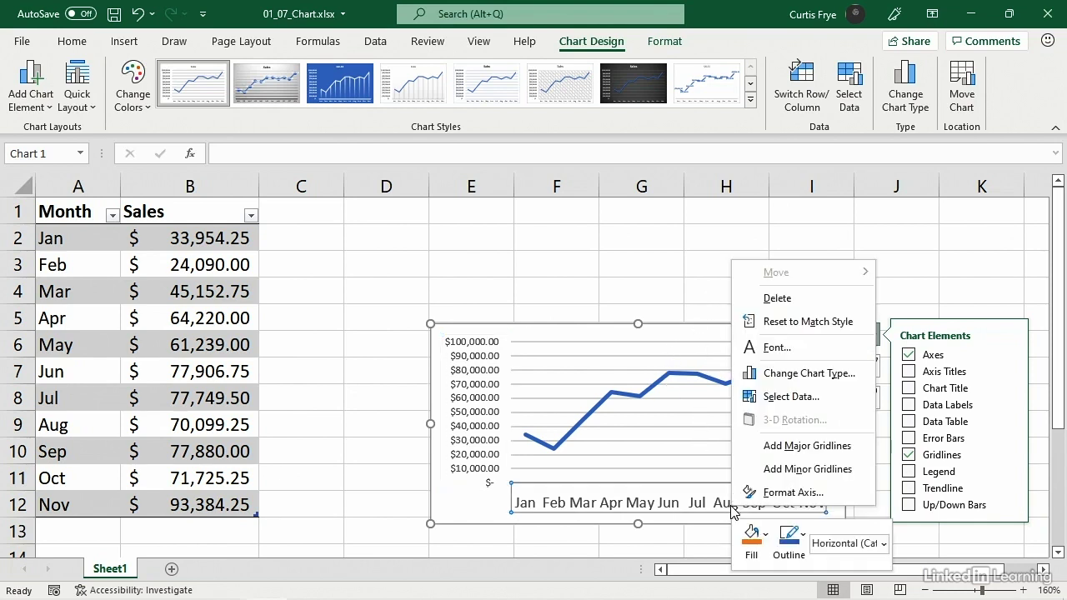
click(790, 349)
click(646, 243)
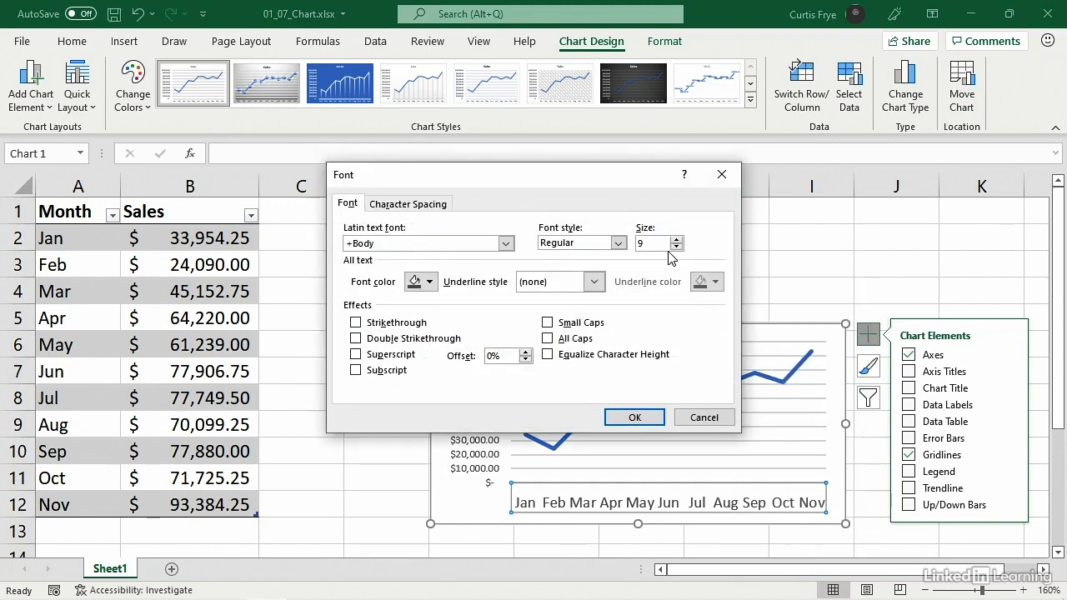
key(BackSpace)
text(8)
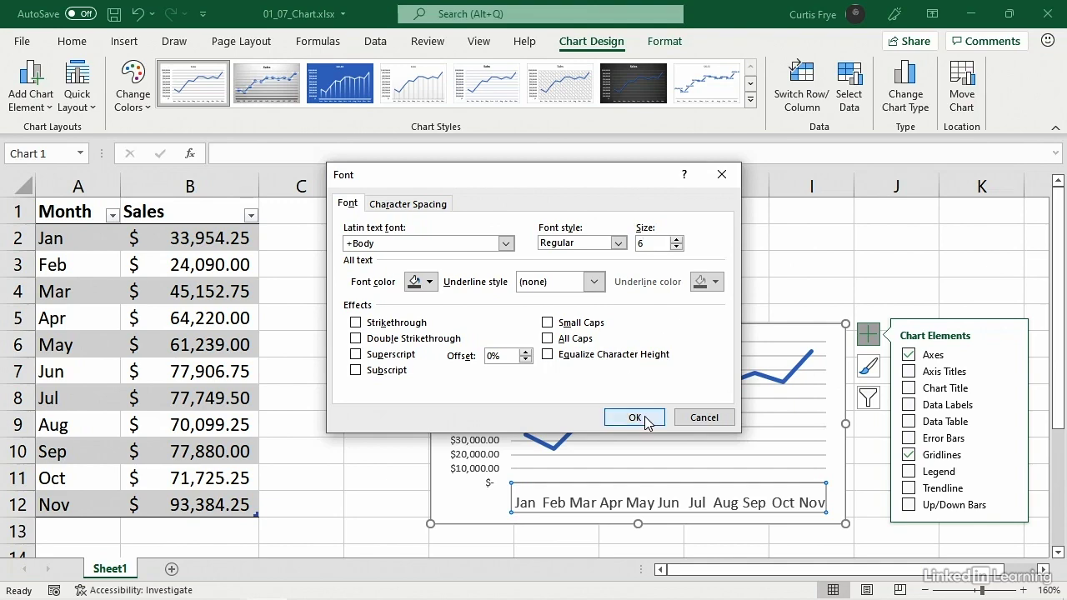
click(647, 419)
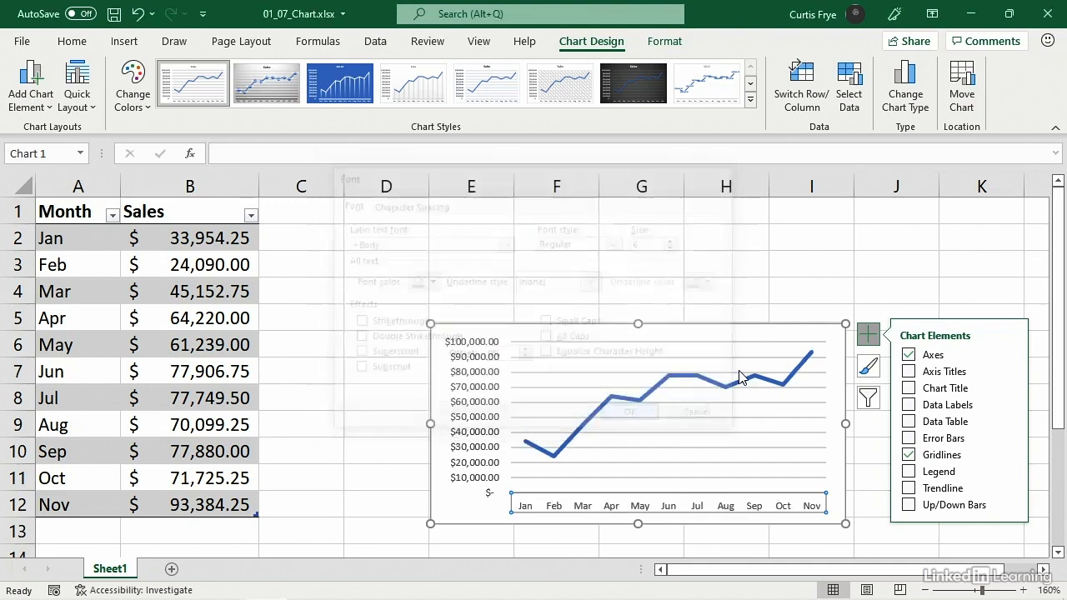
- Shrink the chart further in width and height and move it to columns E to H, about rows 2 to 7
click(439, 335)
drag(439, 334, 482, 363)
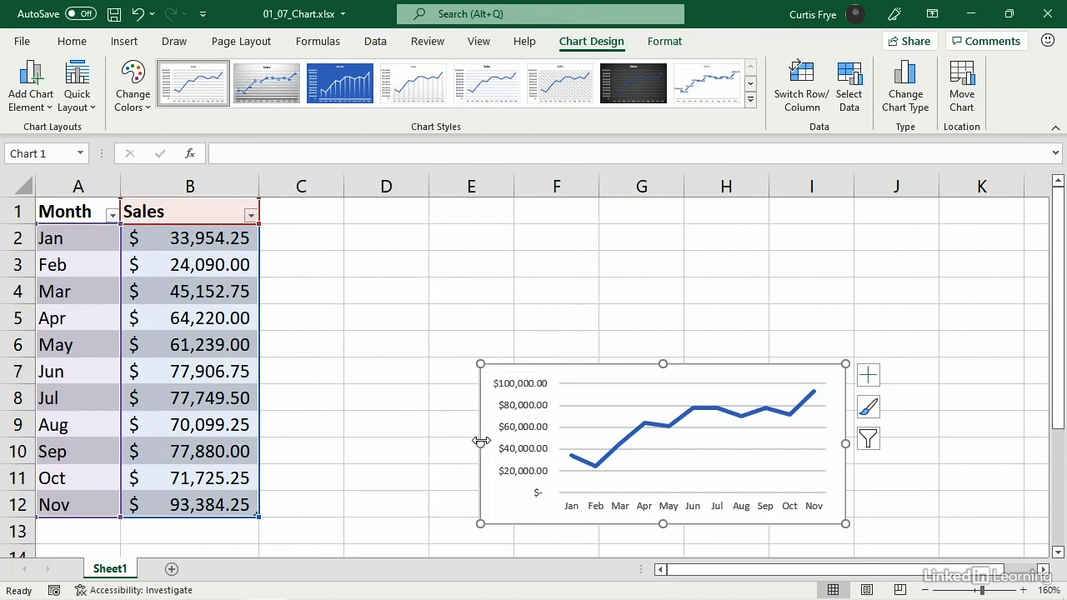
drag(481, 443, 534, 448)
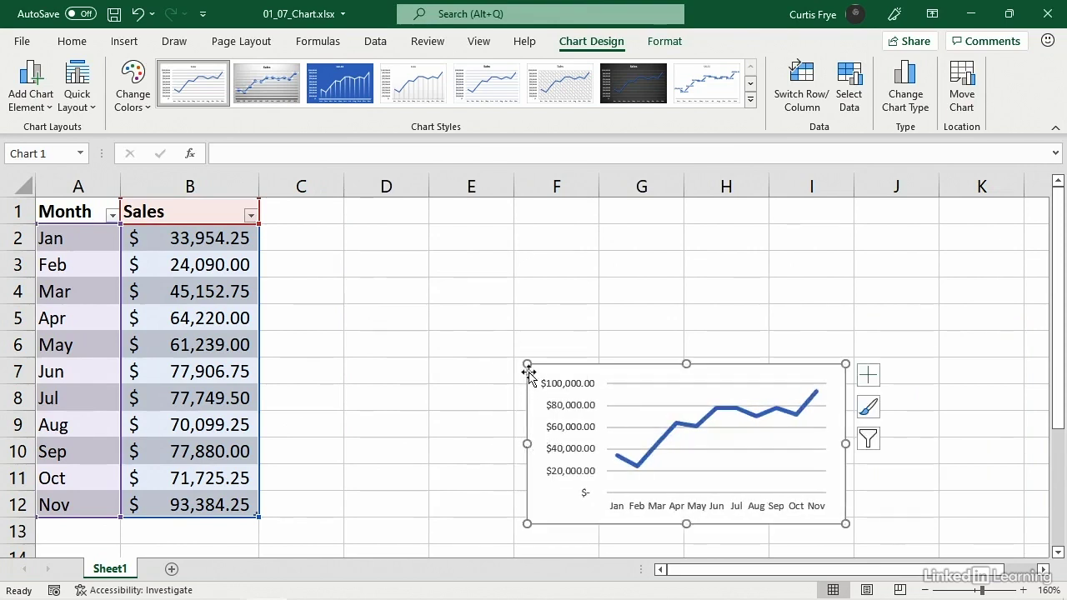
drag(528, 366, 556, 396)
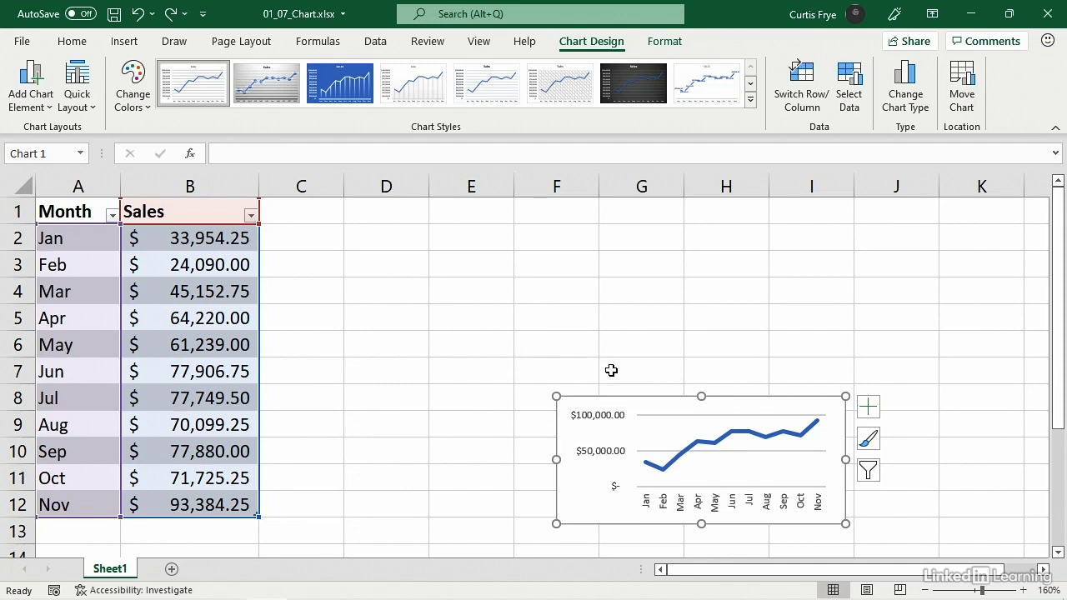
drag(643, 405, 541, 248)
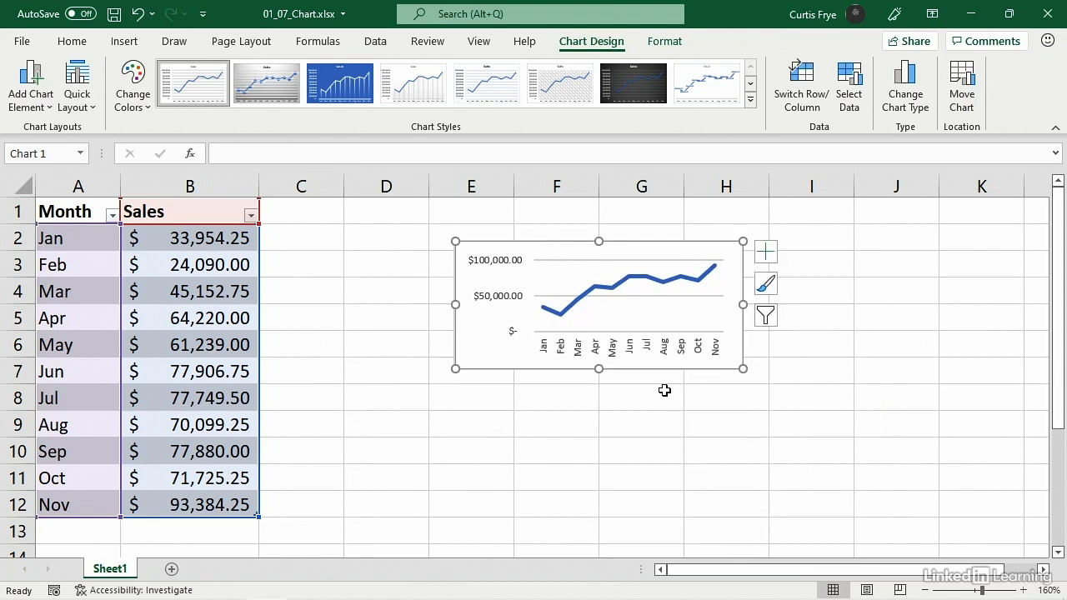
- Add a new row at the end of the table with month Dec and sales of 111342.50
click(246, 503)
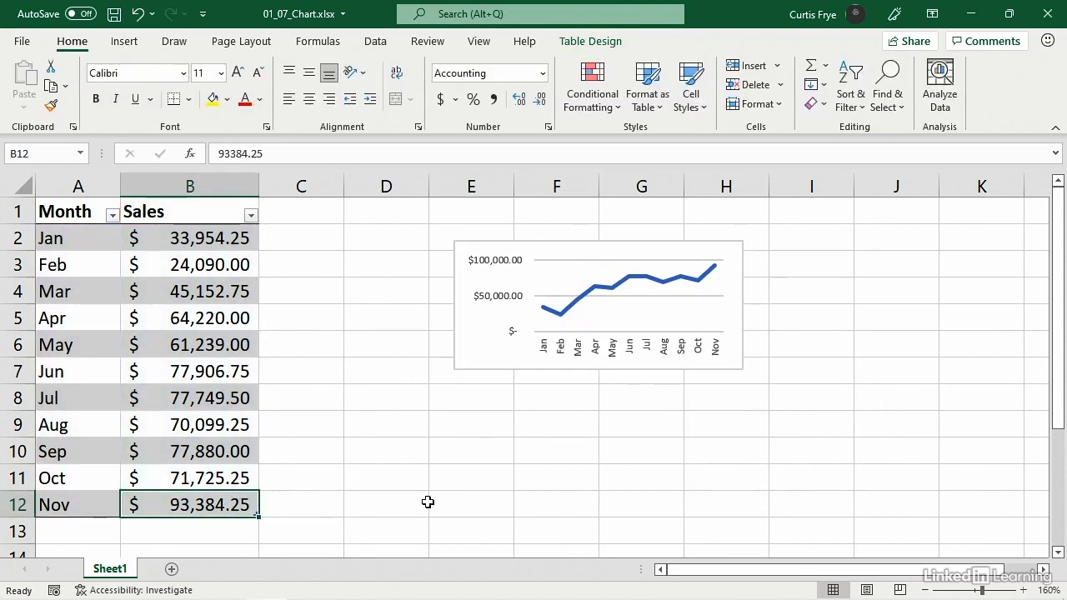
key(Tab)
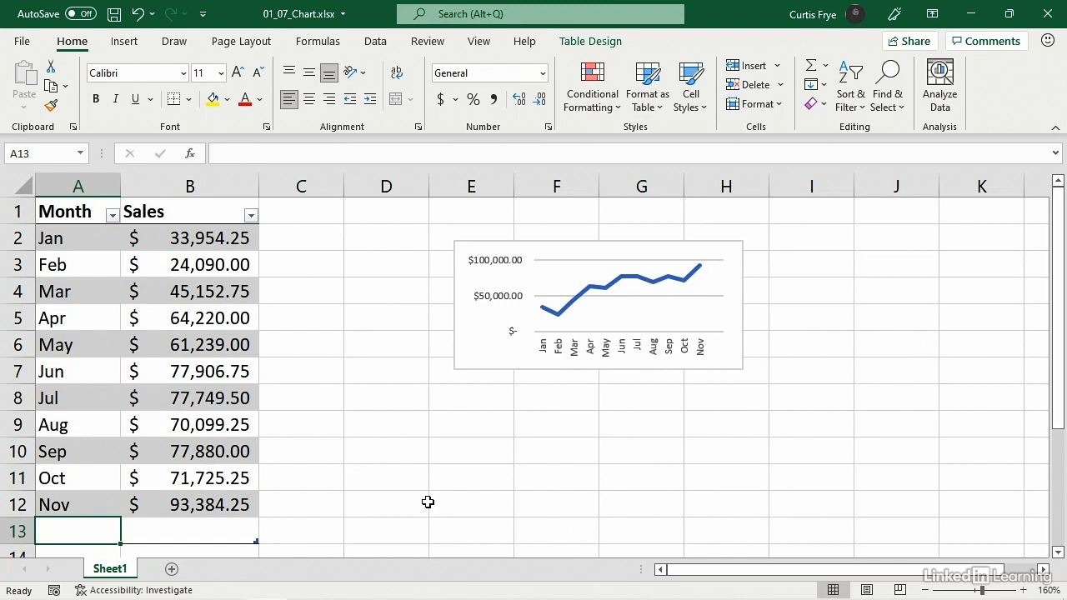
text(Dec)
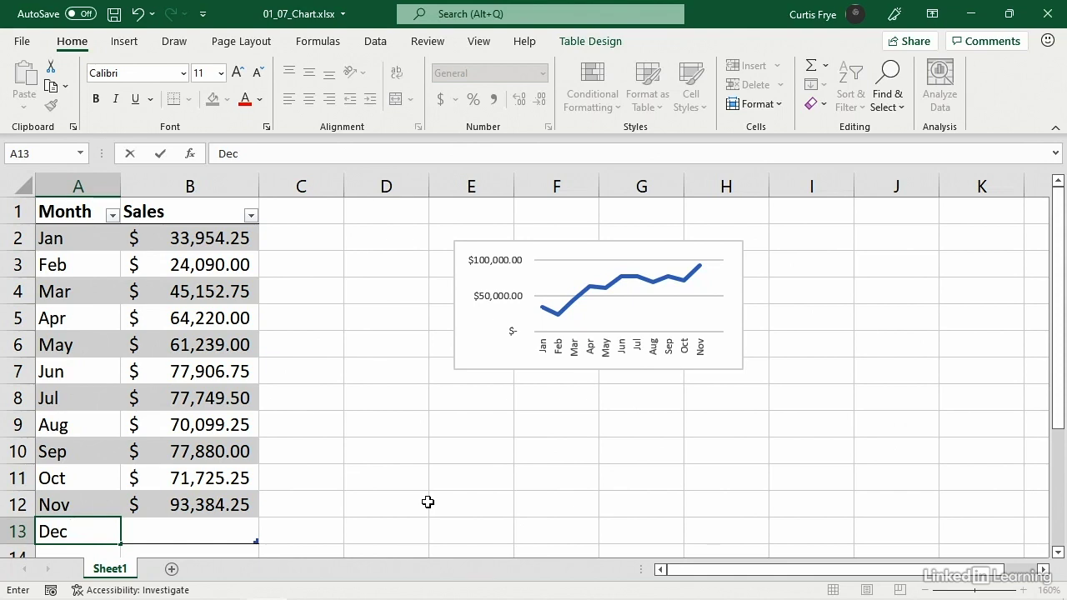
key(Tab)
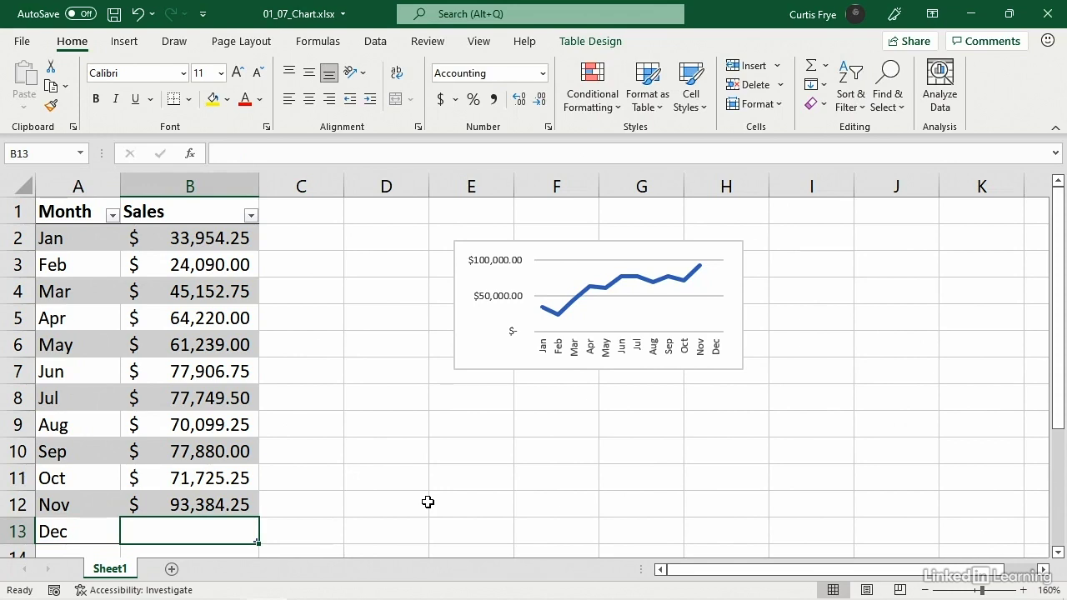
text(111)
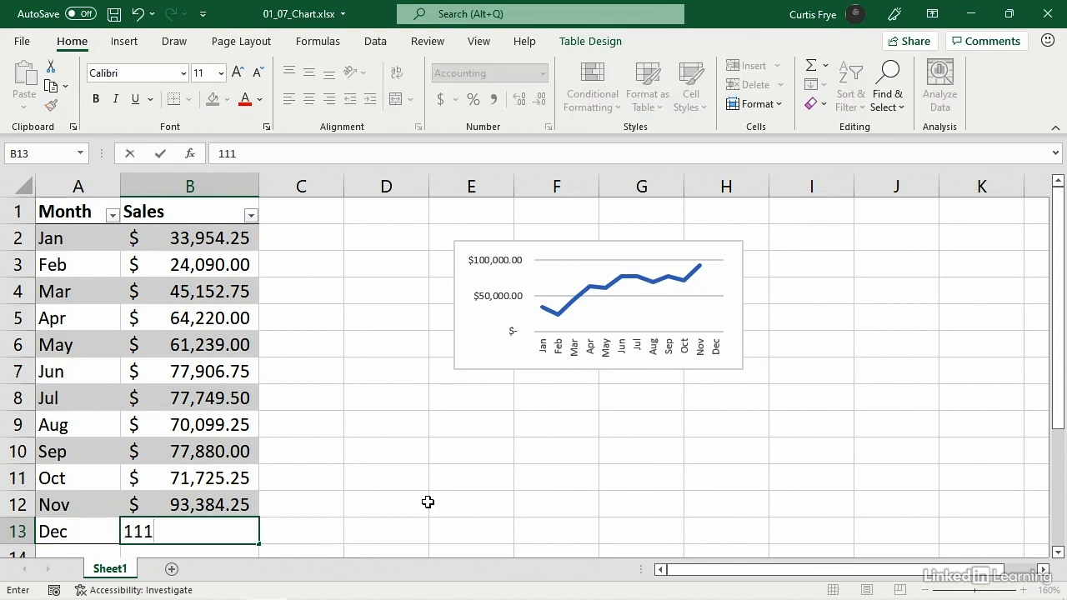
text(342.50)
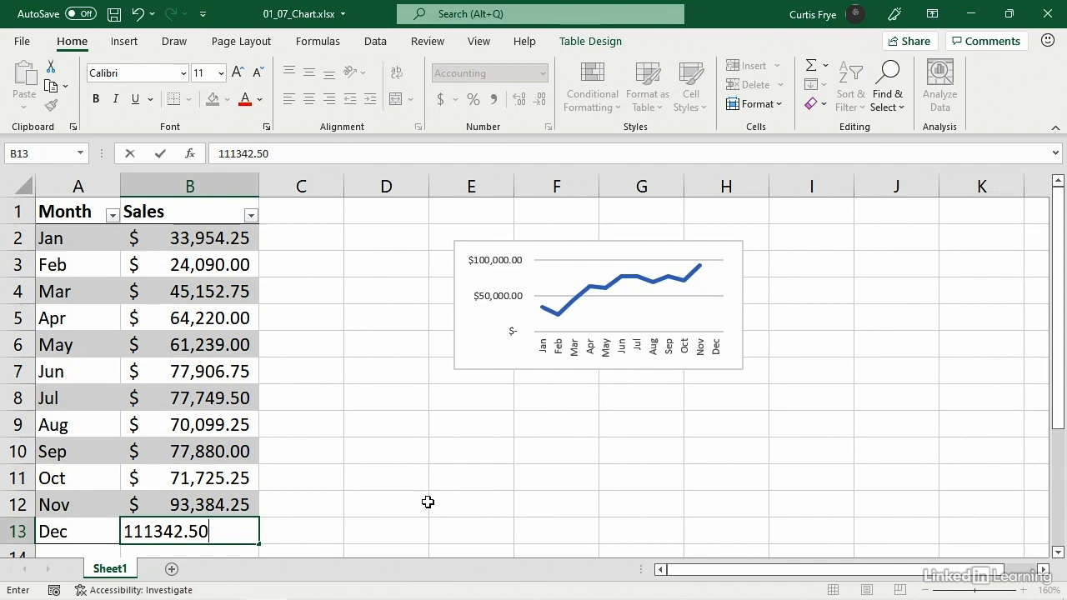
key(Return)
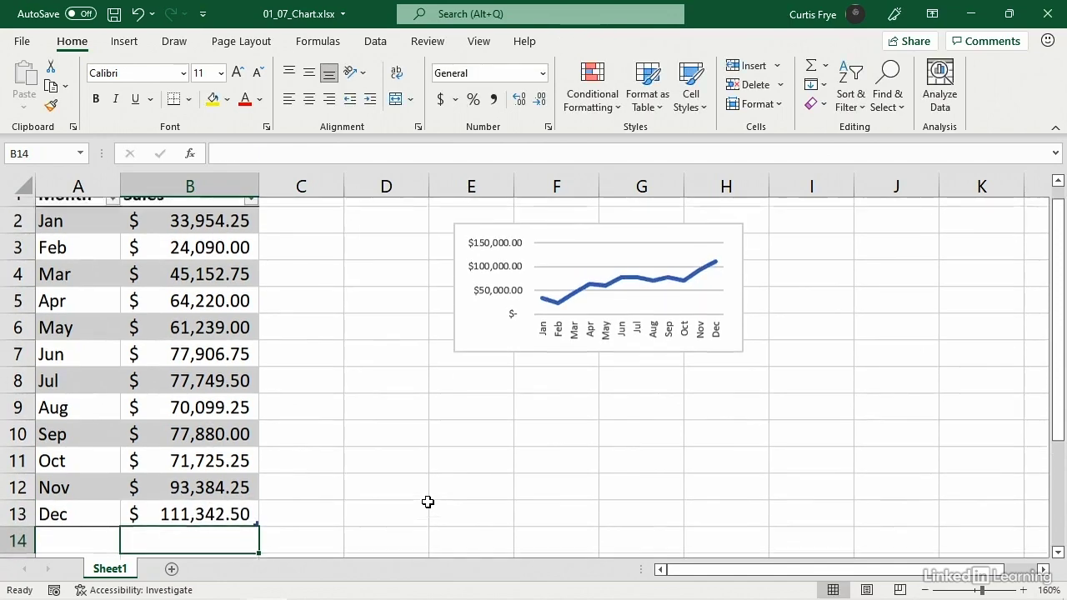
scroll(428, 502, up, 1)
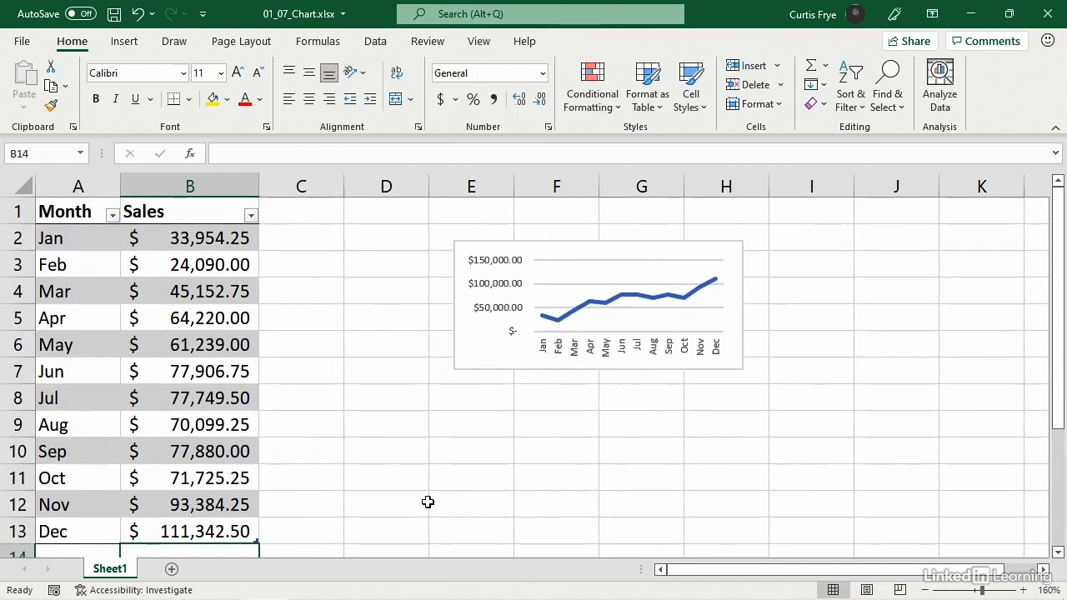